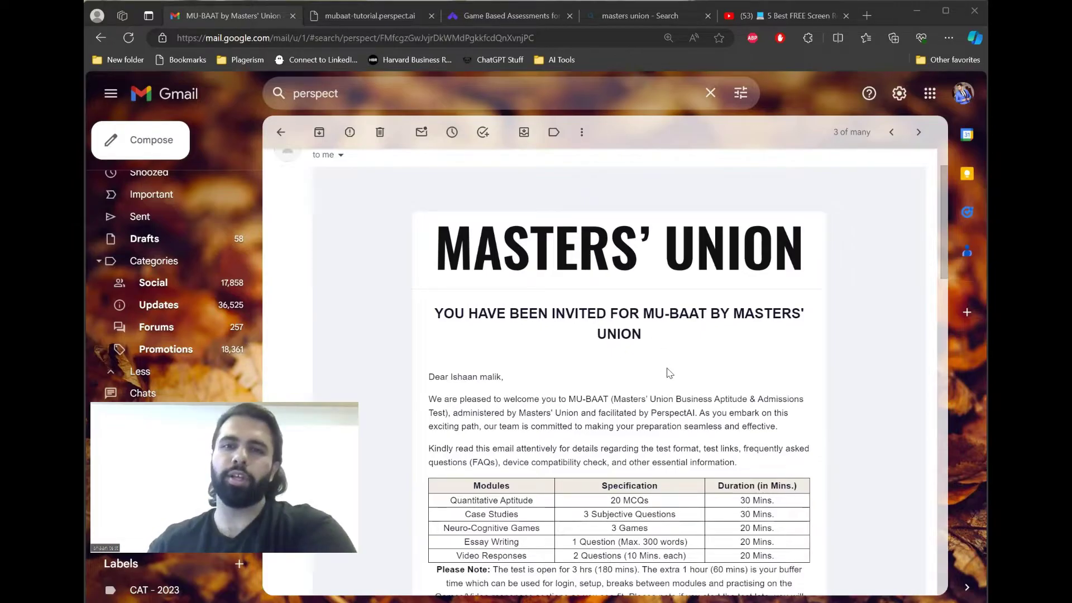
scroll(777, 300, "up", 2)
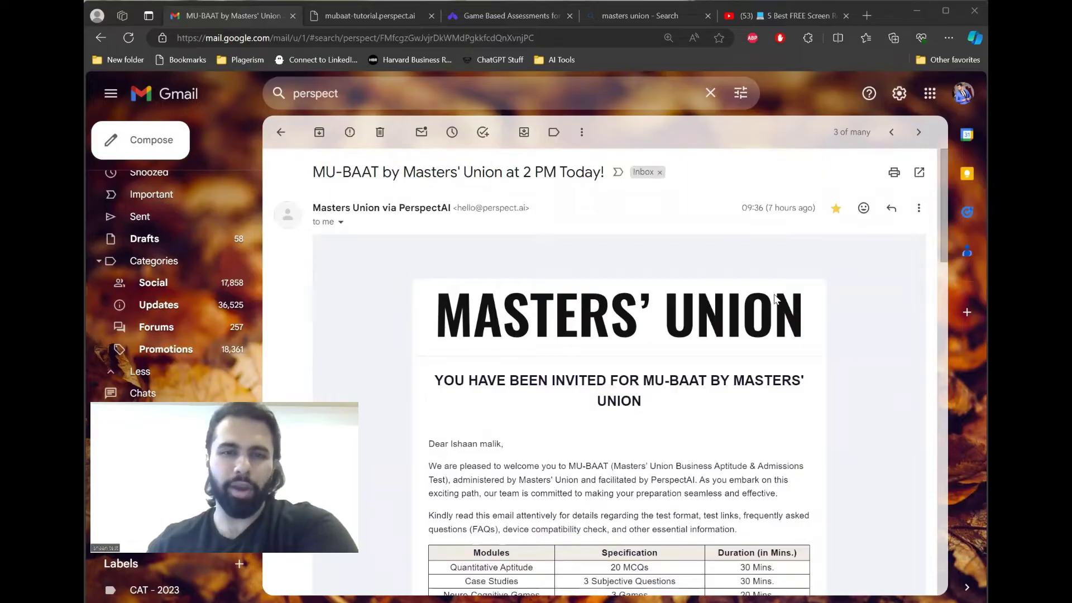
scroll(777, 300, "down", 2)
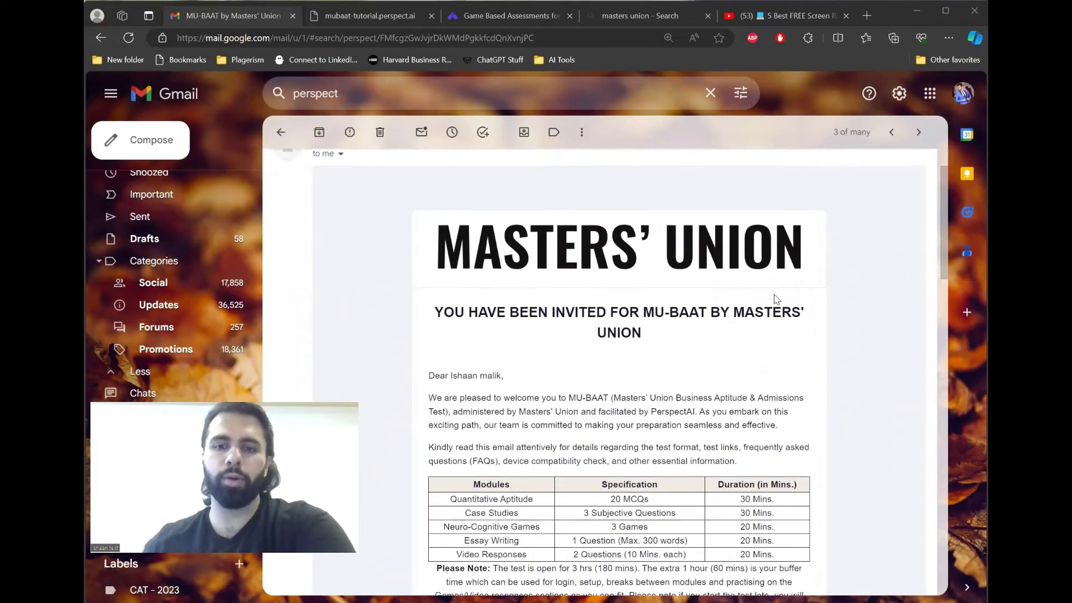
scroll(778, 300, "down", 3)
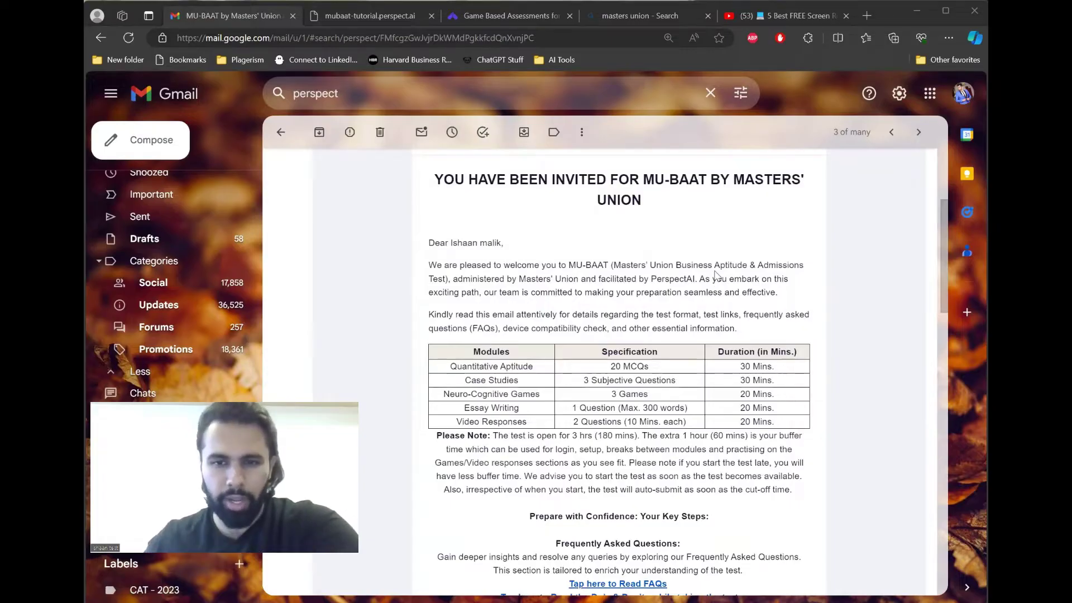
scroll(716, 277, "down", 3)
scroll(706, 280, "up", 6)
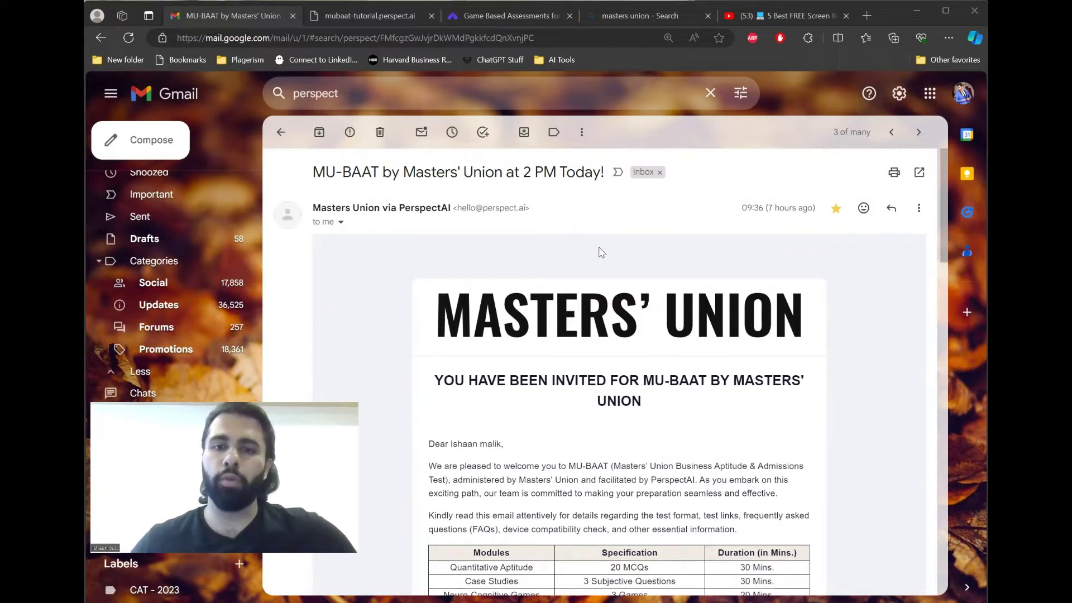
scroll(578, 251, "down", 2)
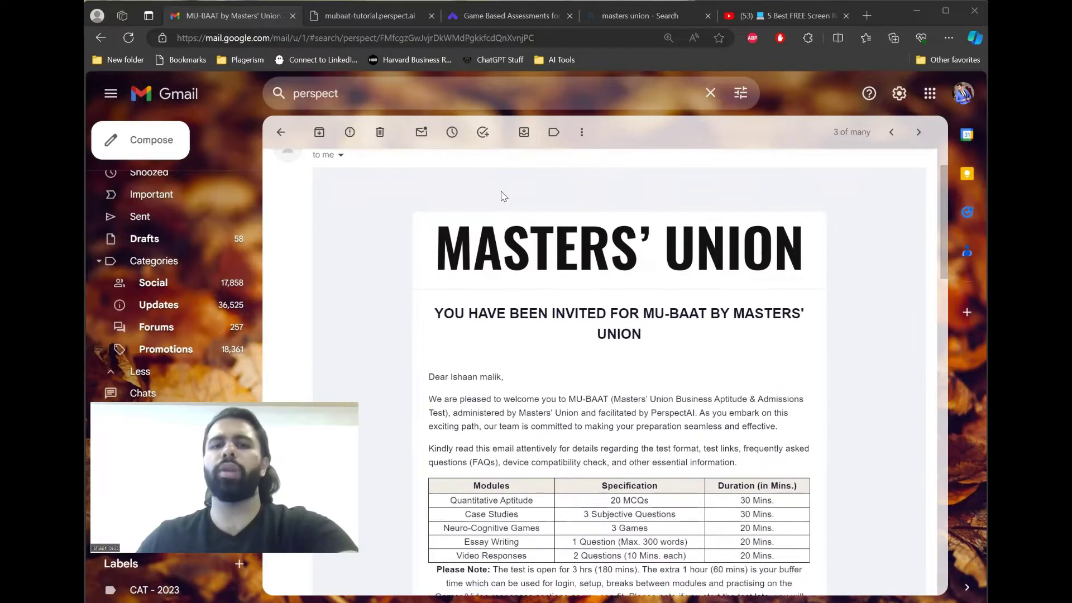
scroll(502, 209, "up", 2)
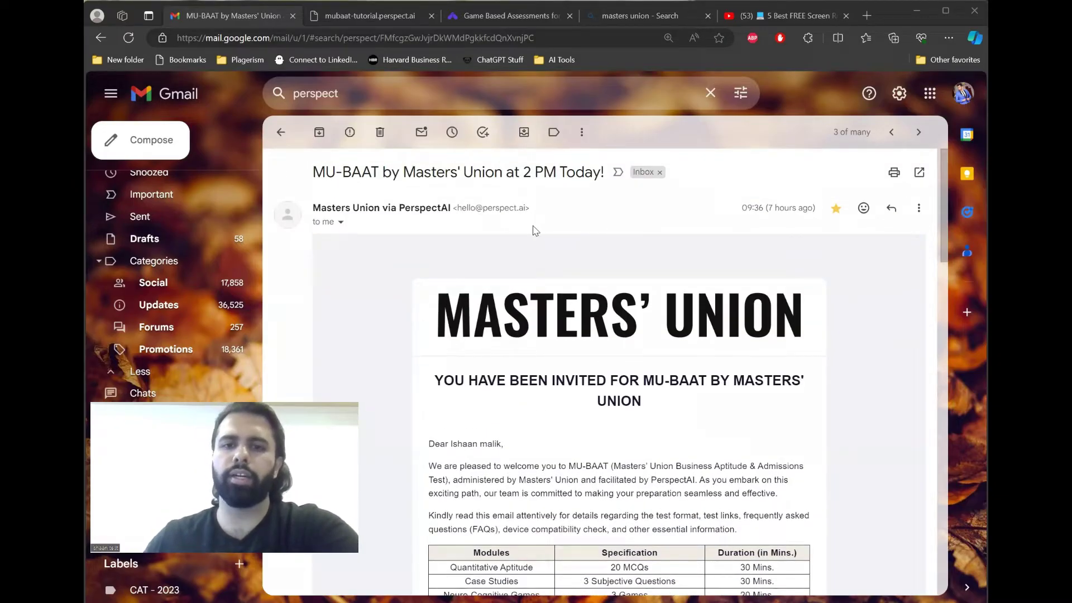
scroll(611, 270, "down", 2)
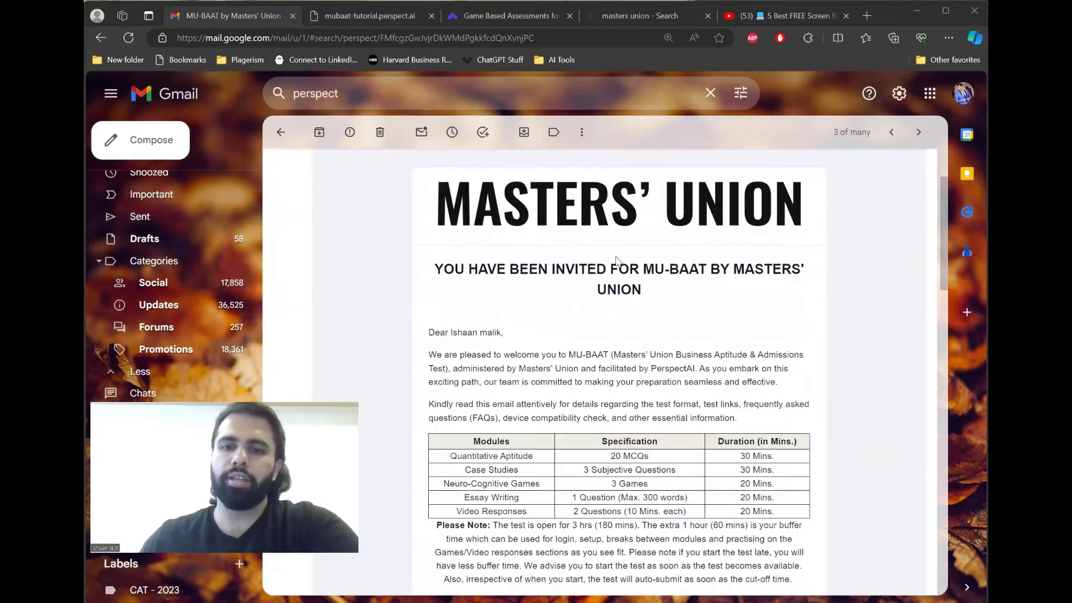
scroll(611, 271, "down", 1)
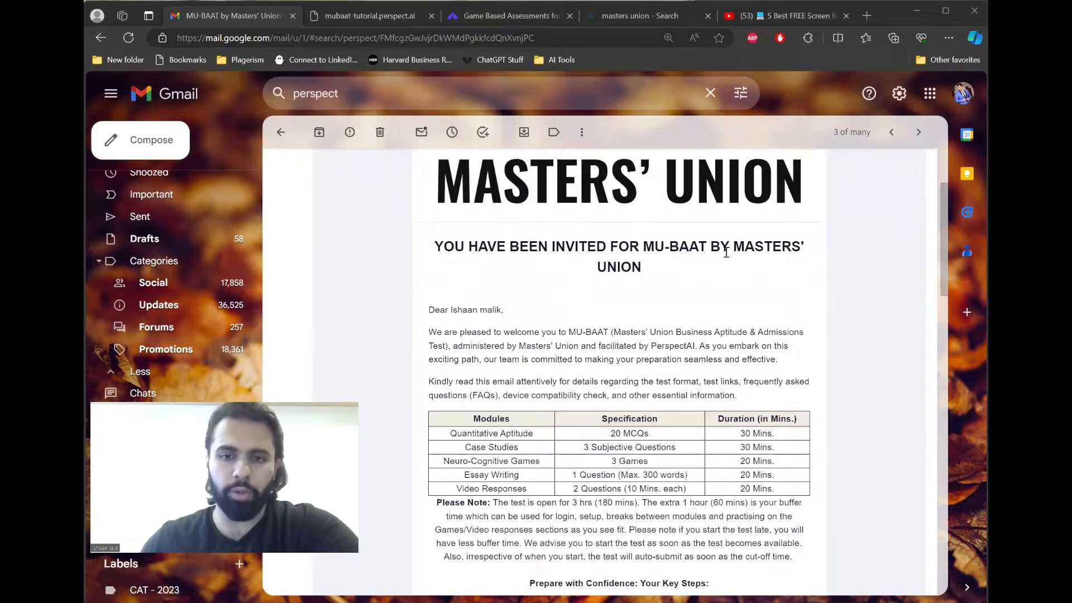
Highlight the modules table rows down to Video Responses, then clear the highlight
left_click_drag(443, 433, 797, 488)
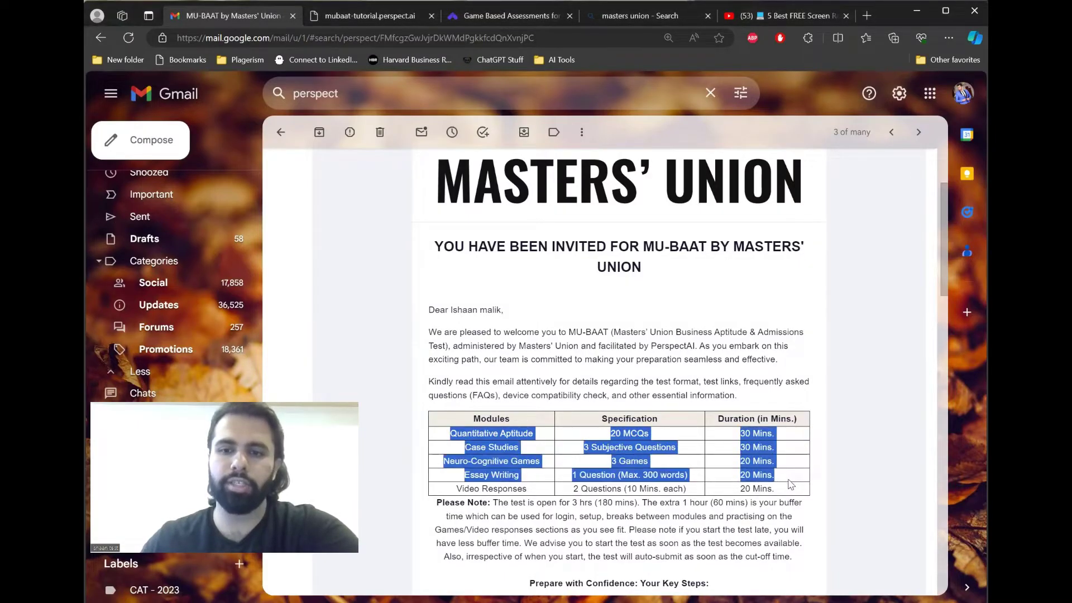
scroll(797, 489, "down", 1)
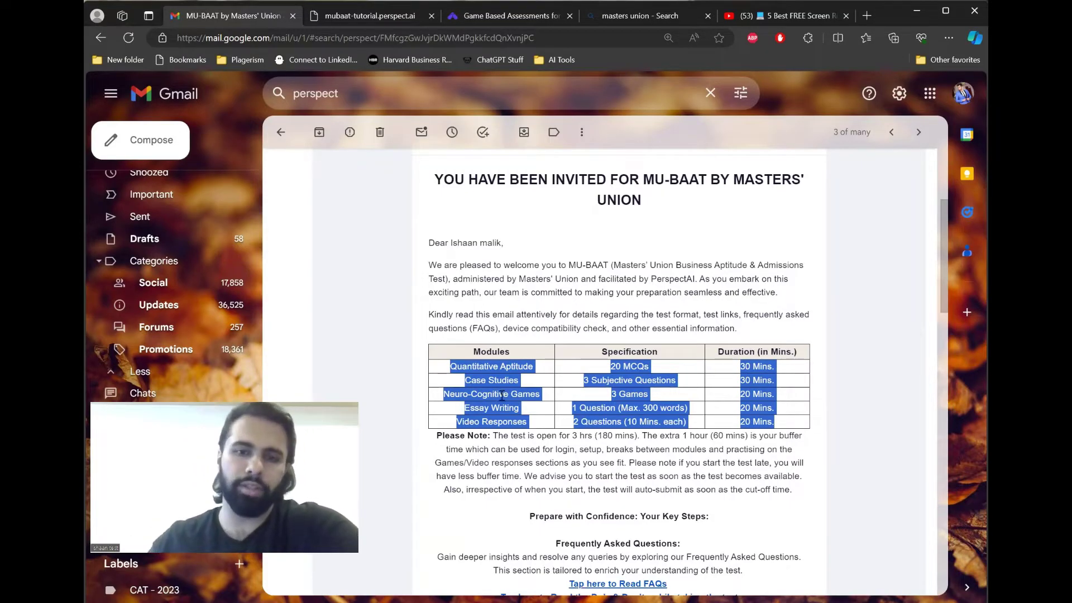
left_click(410, 358)
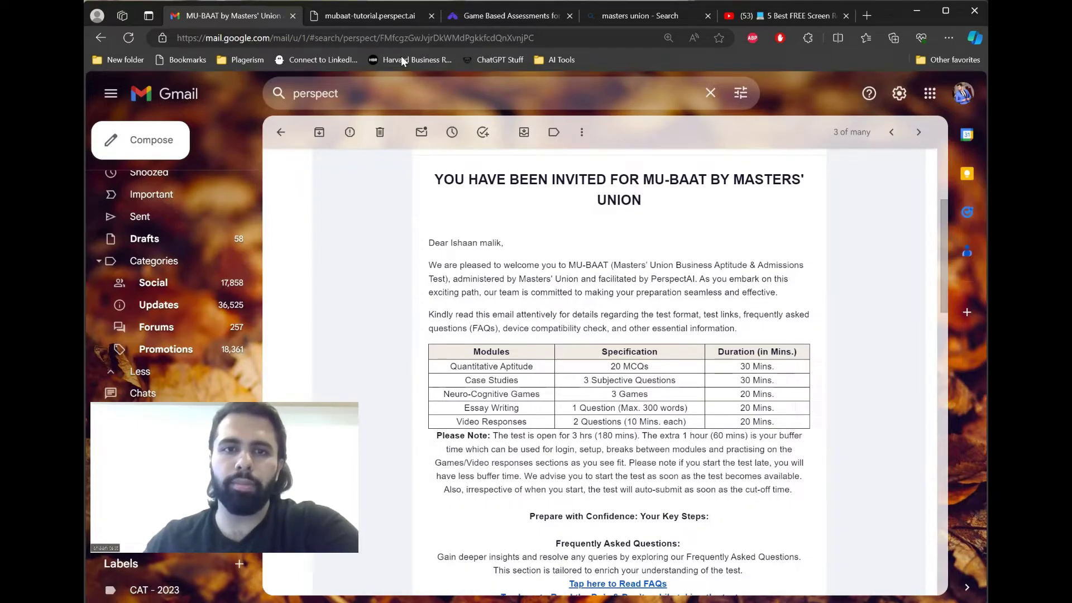
Rewind the MU-BAAT tutorial video to its Device Test opening
key("ctrl+Tab")
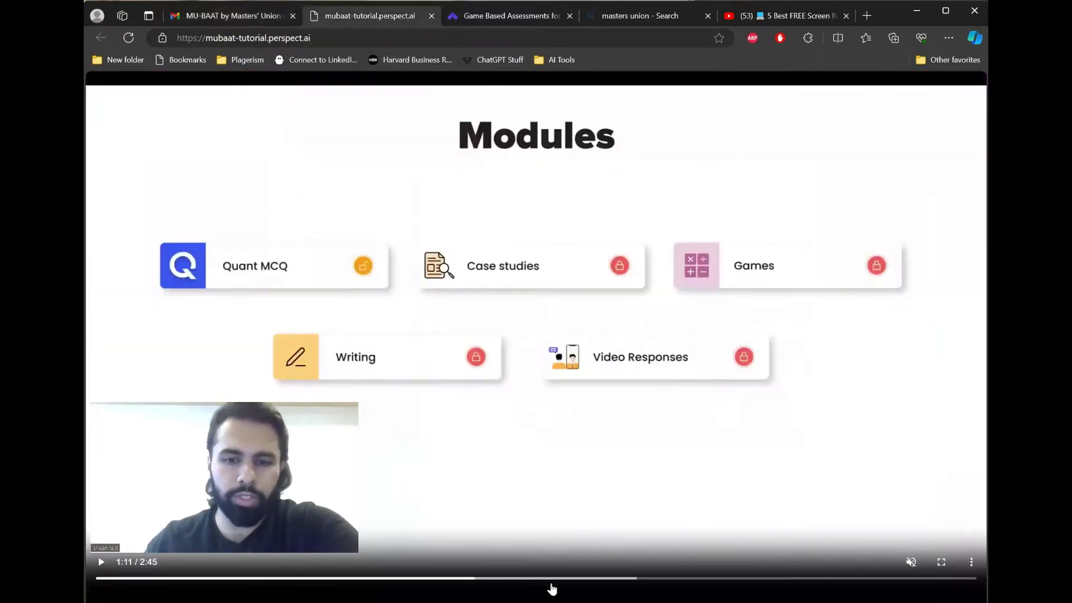
mouse_move(473, 578)
left_mouse_down()
mouse_move(387, 579)
mouse_move(658, 590)
mouse_move(599, 590)
mouse_move(921, 578)
mouse_move(107, 579)
left_mouse_up()
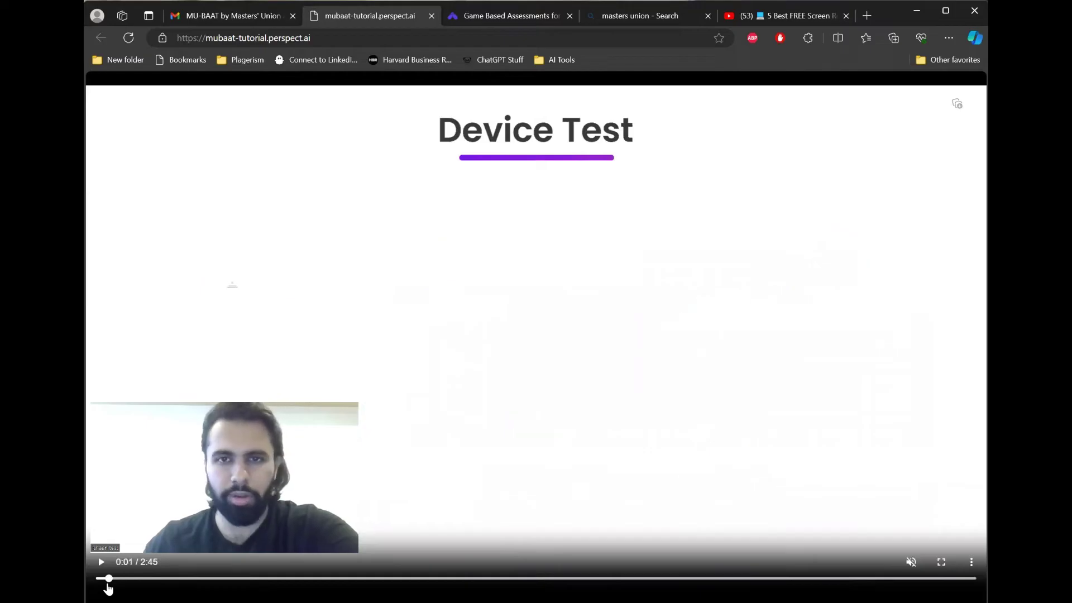
Show the Perspect AI homepage, then bring up the open-windows overview
key("ctrl+Tab")
scroll(579, 478, "down", 4)
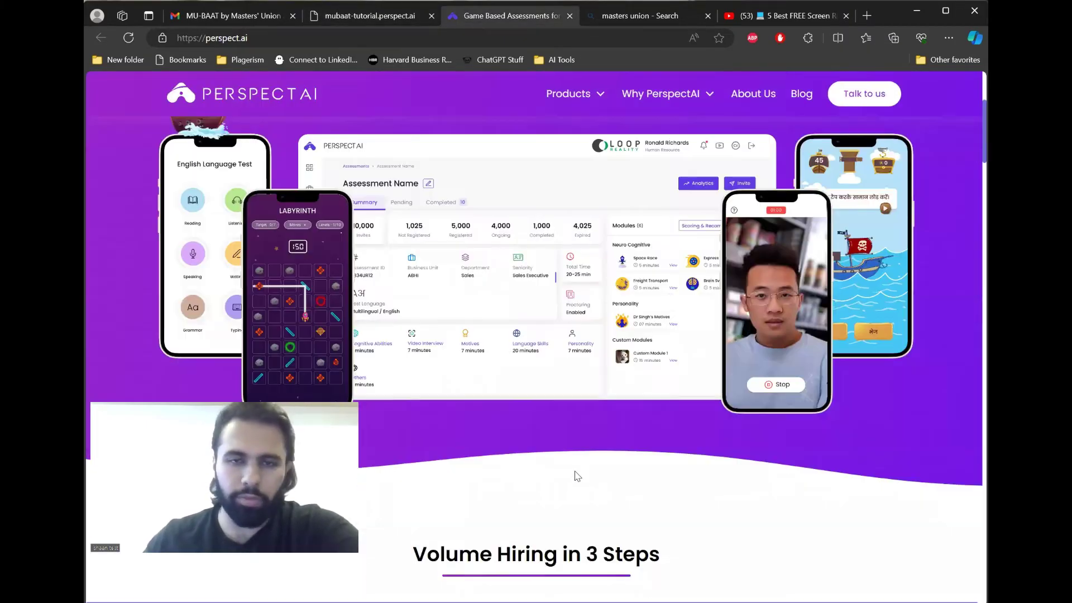
scroll(725, 49, "up", 4)
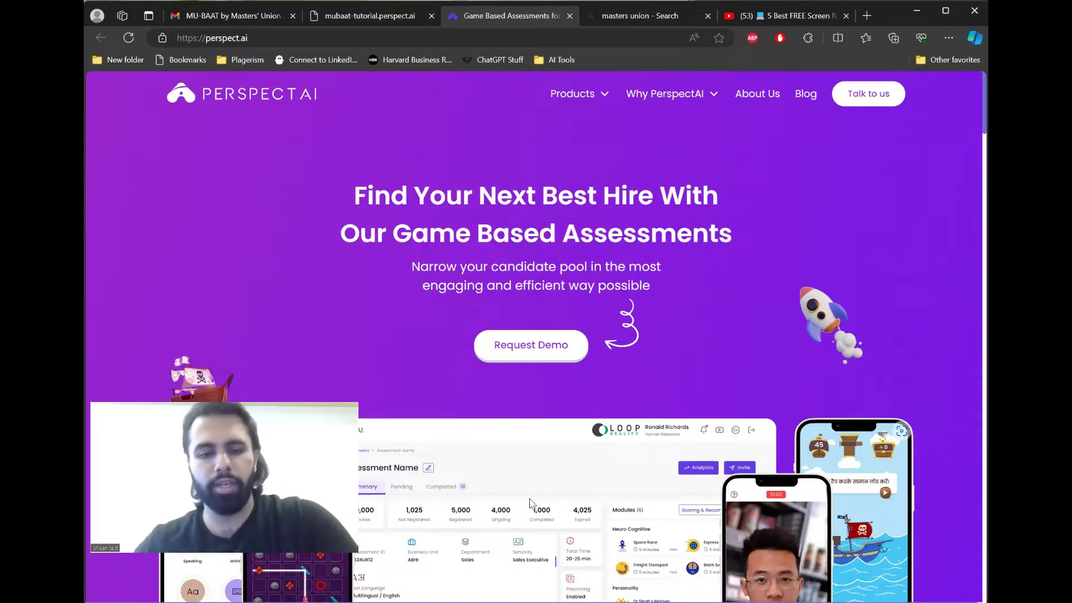
key("alt+Tab")
Bring the MU-BAAT 2.4 modules dashboard screenshot to the front in Microsoft Photos
key("Tab")
mouse_move(468, 350)
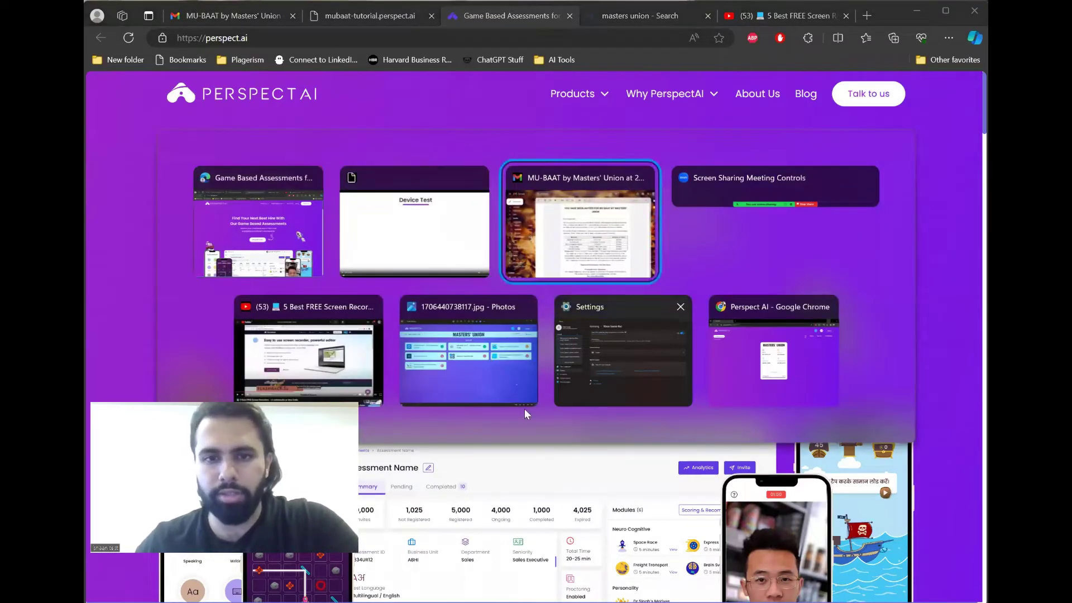
key("Tab")
key("Tab")
left_click(505, 369)
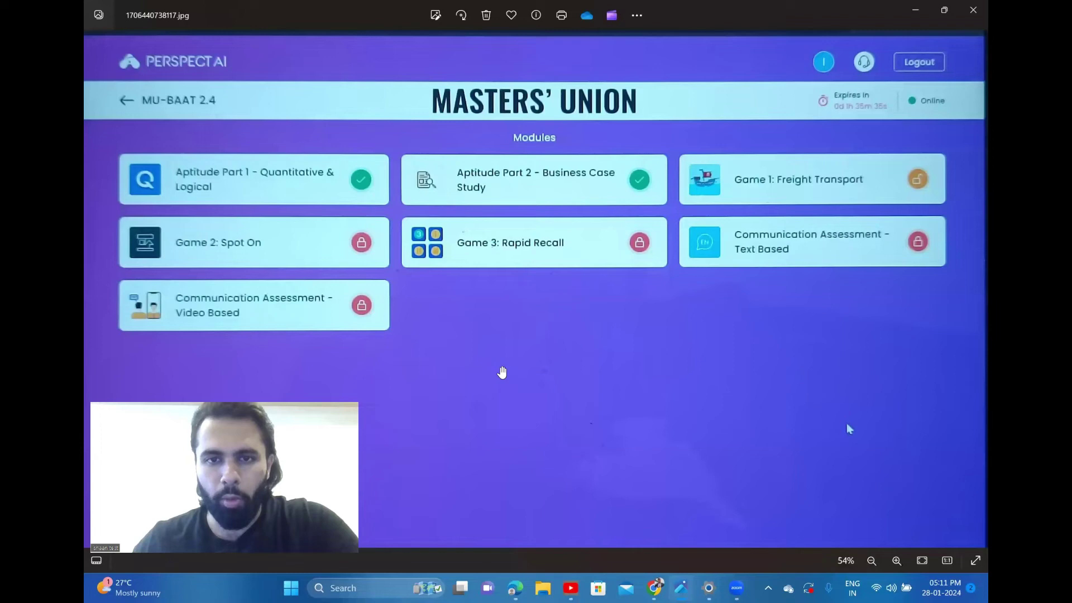